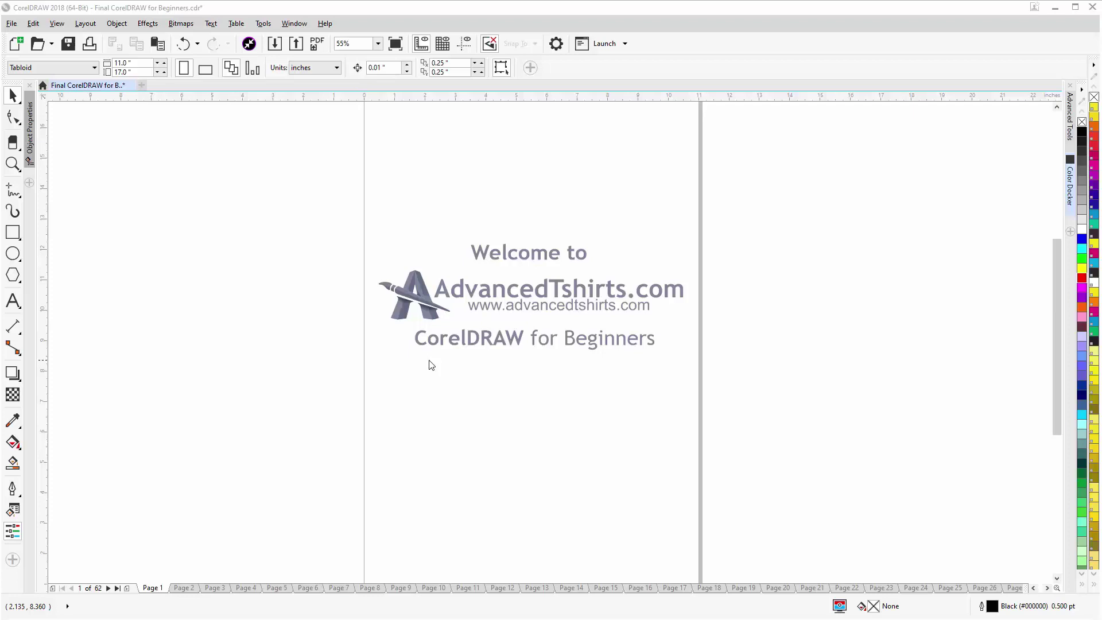
- Go to page 46, the Text Tool reference sheet
{"action": "left_click", "coordinate": [249, 589]}
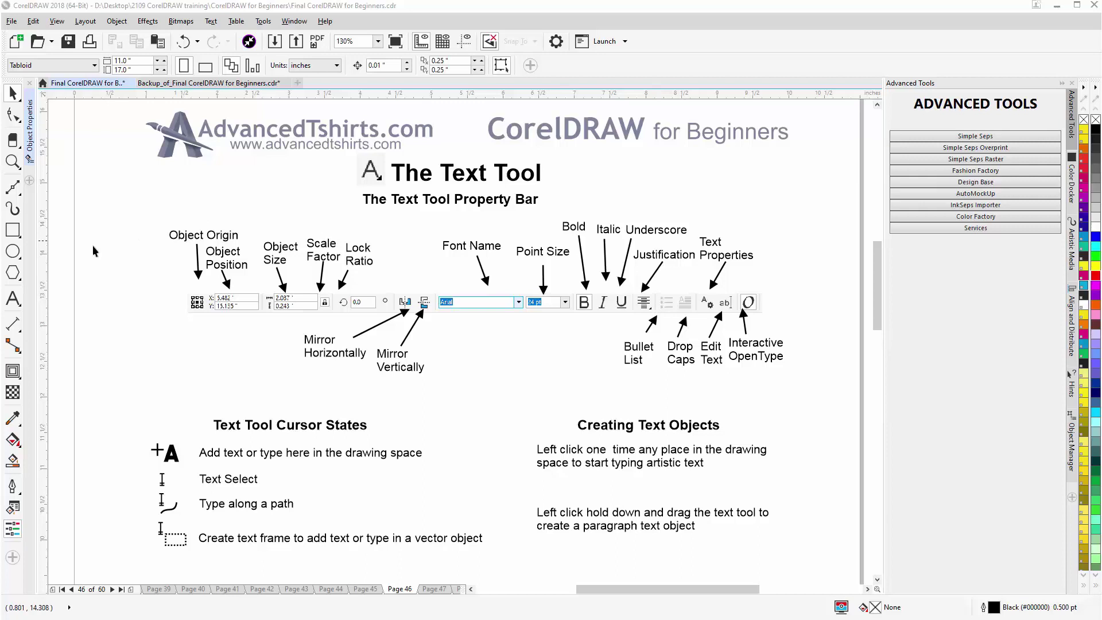
- Choose the Text tool (F8) from the text and table flyout
{"action": "left_click", "coordinate": [13, 299]}
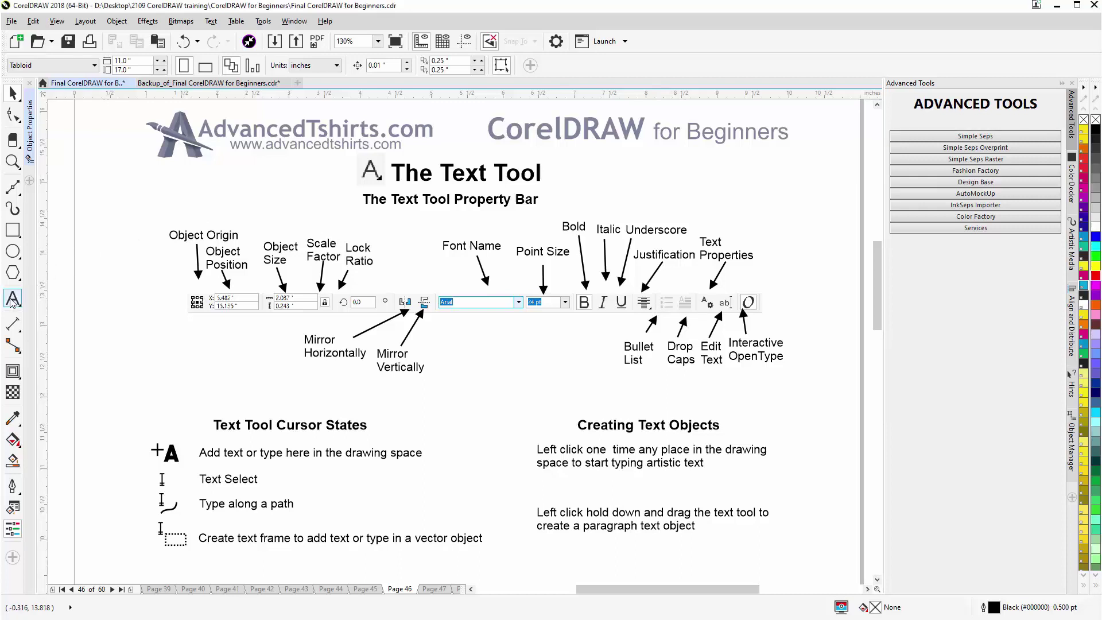
{"action": "left_click", "coordinate": [39, 303]}
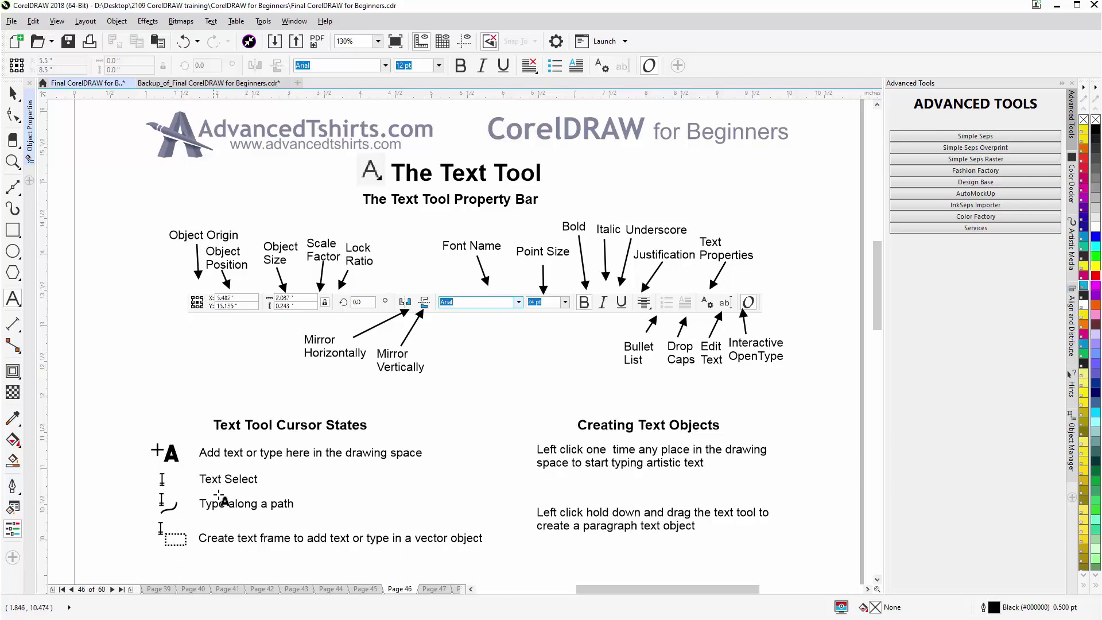
- Add 12 pt Arial artistic text 'Sample Text' below the artistic text instruction
{"action": "left_click", "coordinate": [540, 490]}
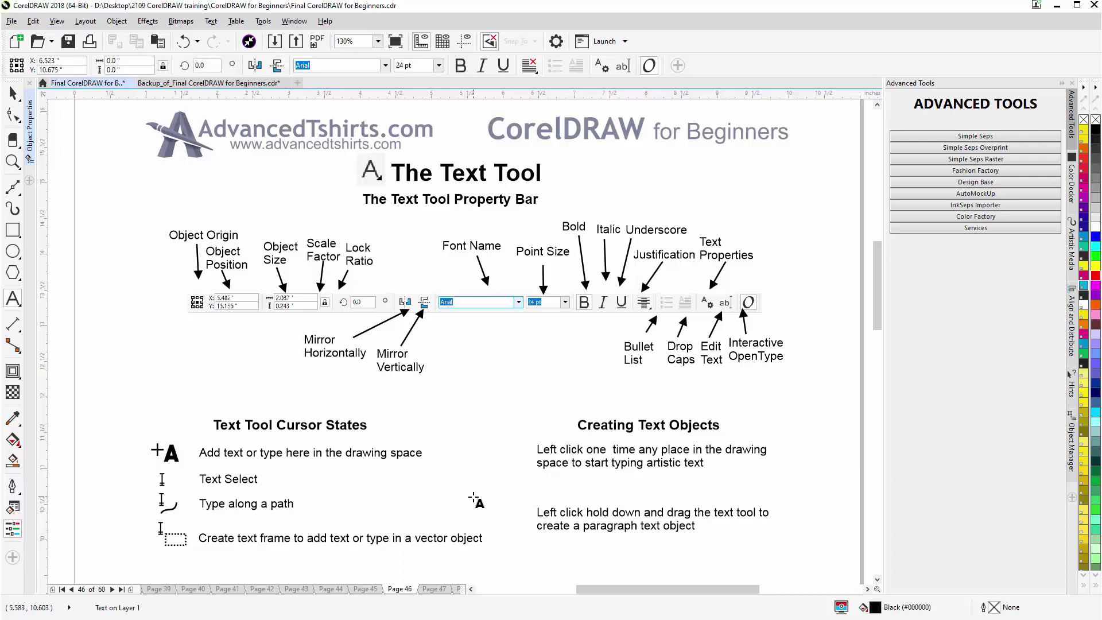
{"action": "left_click", "coordinate": [386, 67]}
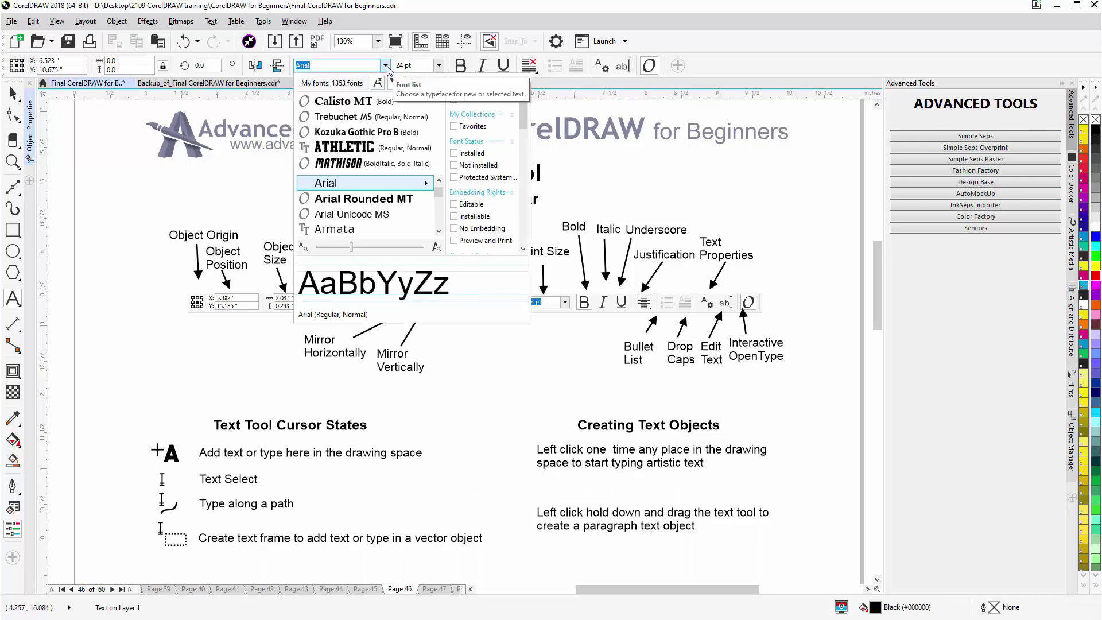
{"action": "left_click", "coordinate": [386, 65]}
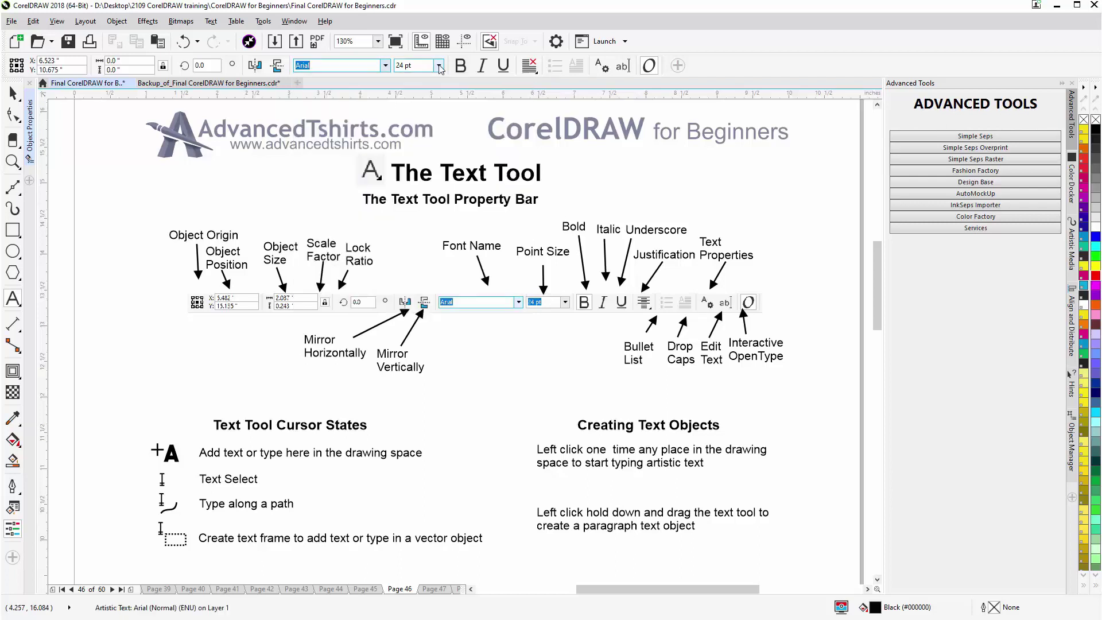
{"action": "left_click", "coordinate": [440, 65]}
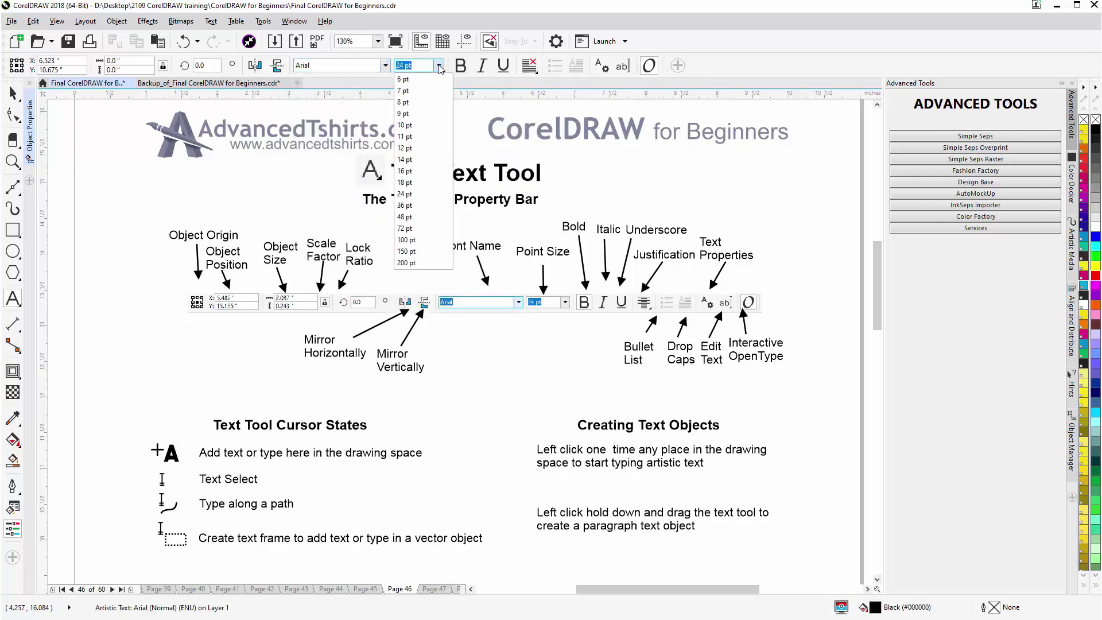
{"action": "left_click", "coordinate": [417, 151]}
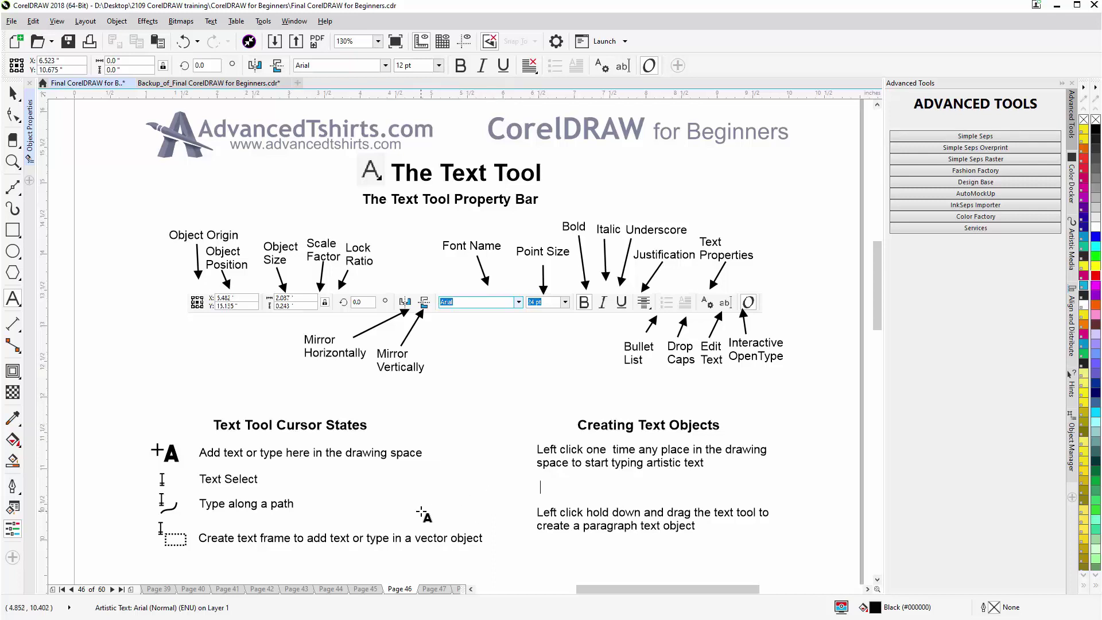
{"action": "type", "text": "Sample Text"}
- Move Sample Text slightly right, scale it to about 12.9 pt, and select 'Sample'
{"action": "left_click", "coordinate": [545, 493]}
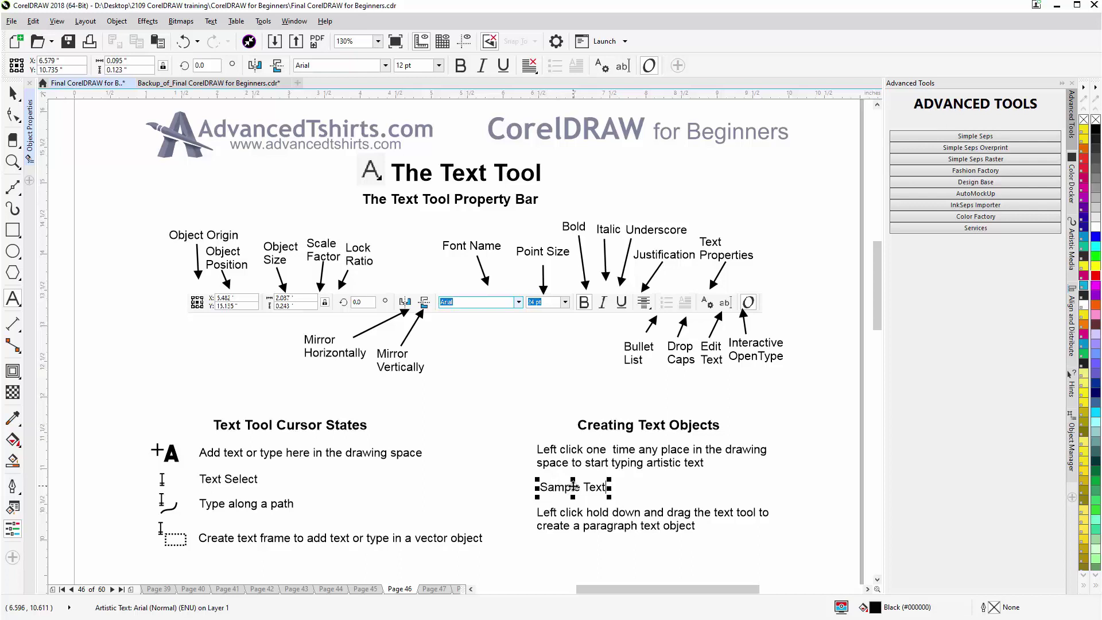
{"action": "left_click_drag", "start_coordinate": [573, 486], "coordinate": [597, 490]}
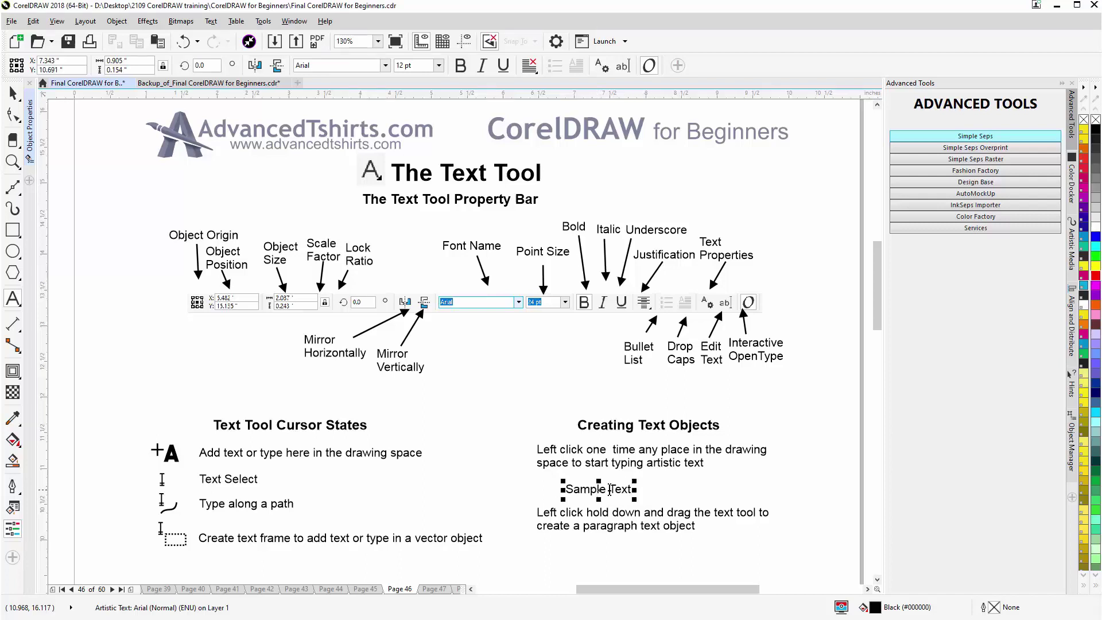
{"action": "left_click_drag", "start_coordinate": [634, 481], "coordinate": [664, 469]}
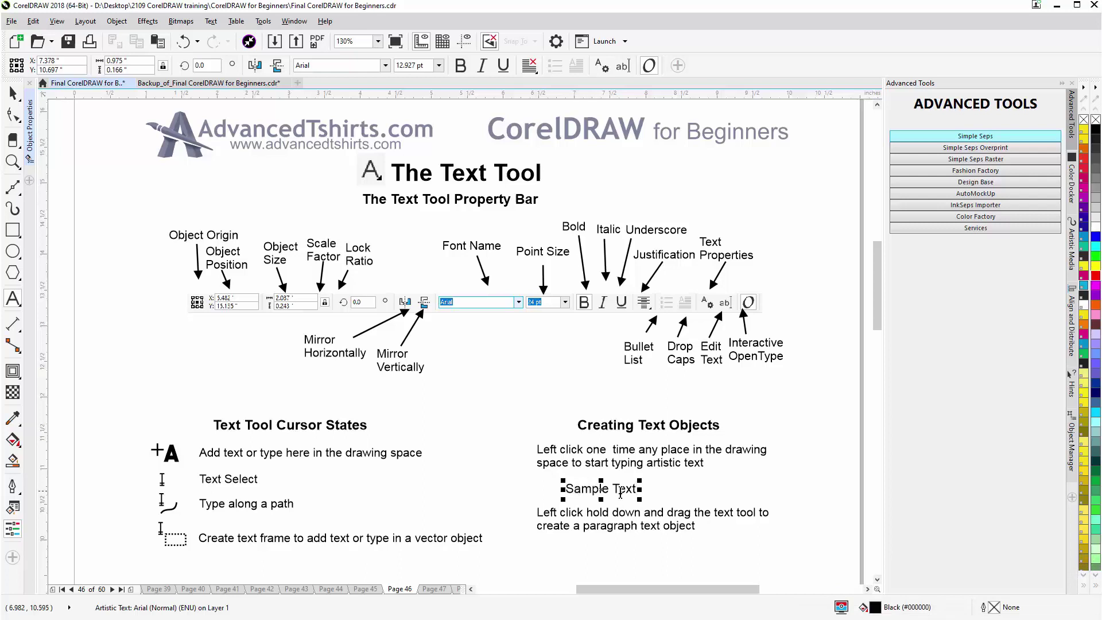
{"action": "left_click_drag", "start_coordinate": [611, 491], "coordinate": [568, 489]}
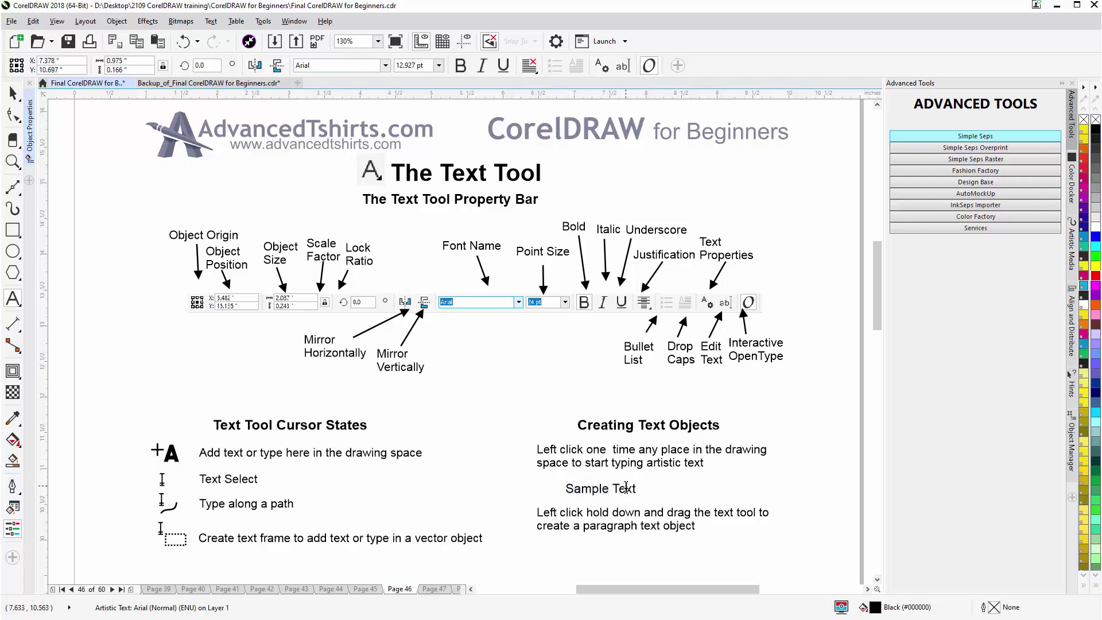
{"action": "double_click", "coordinate": [626, 488]}
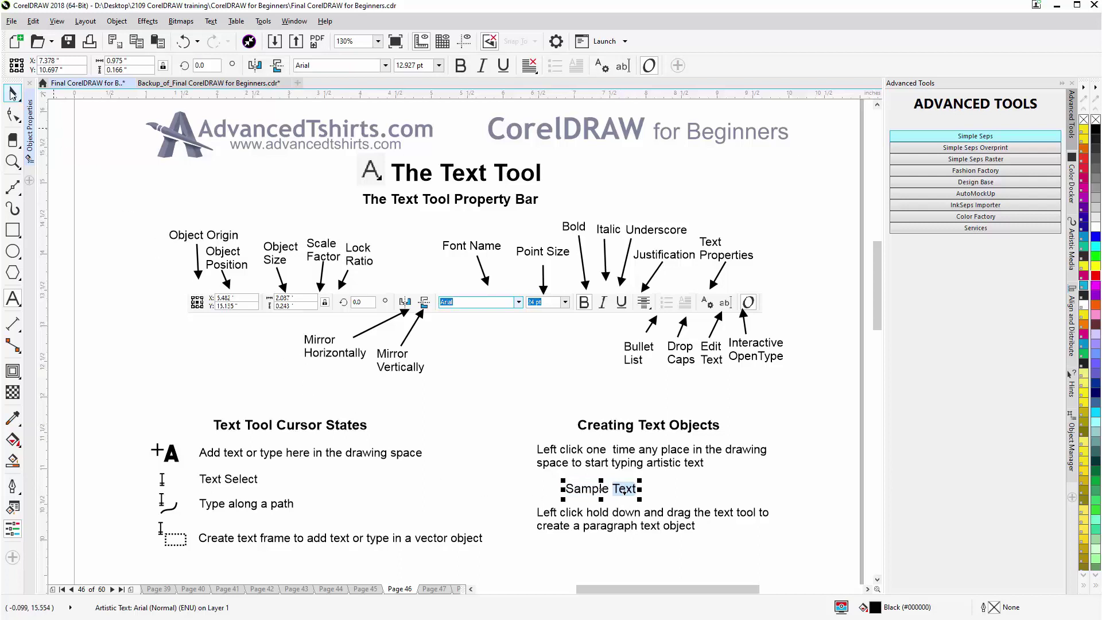
{"action": "left_click", "coordinate": [12, 92]}
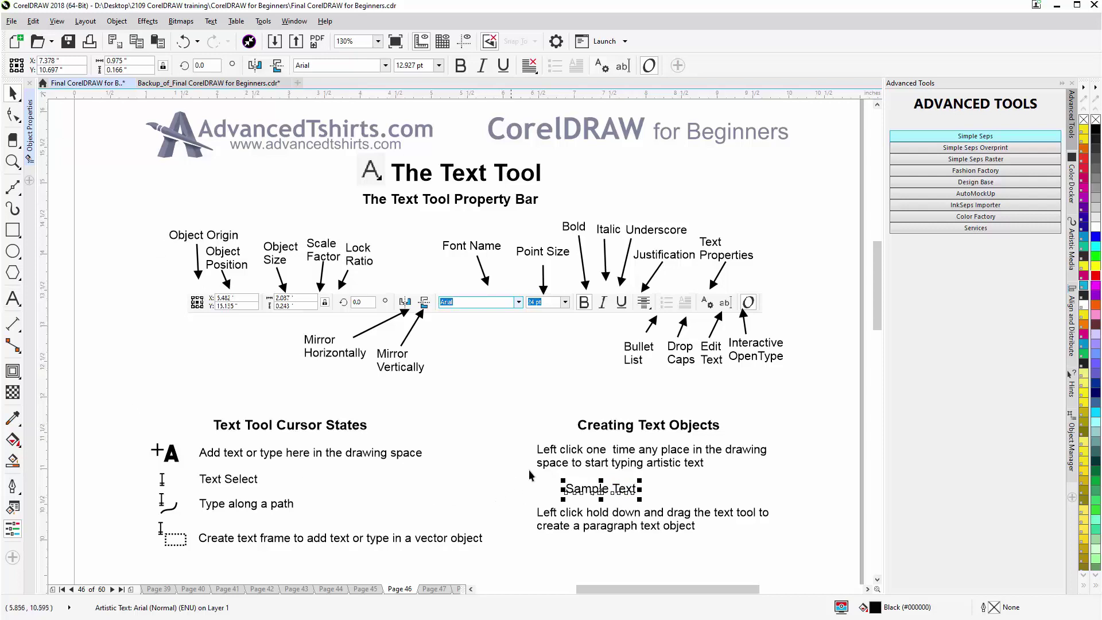
{"action": "double_click", "coordinate": [581, 489]}
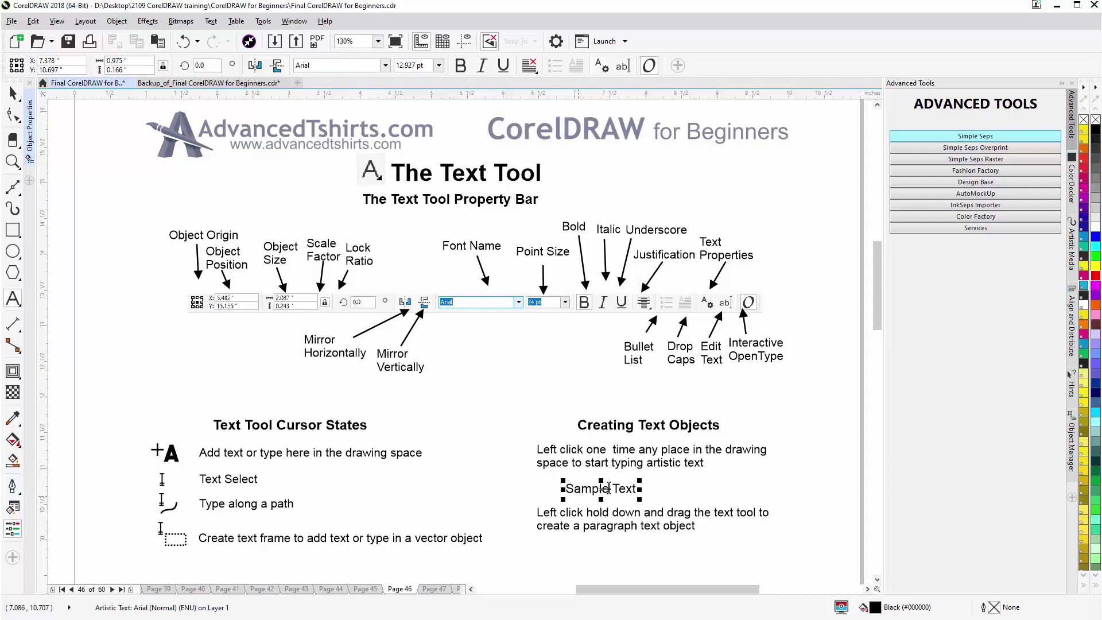
{"action": "left_click_drag", "start_coordinate": [608, 488], "coordinate": [566, 489]}
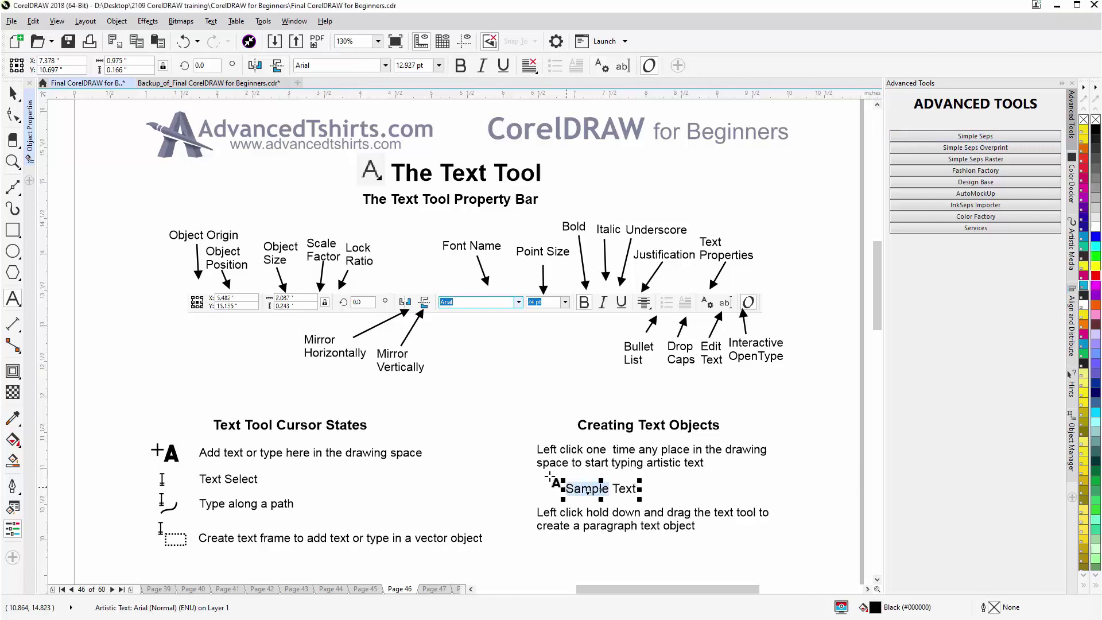
{"action": "left_click", "coordinate": [439, 65]}
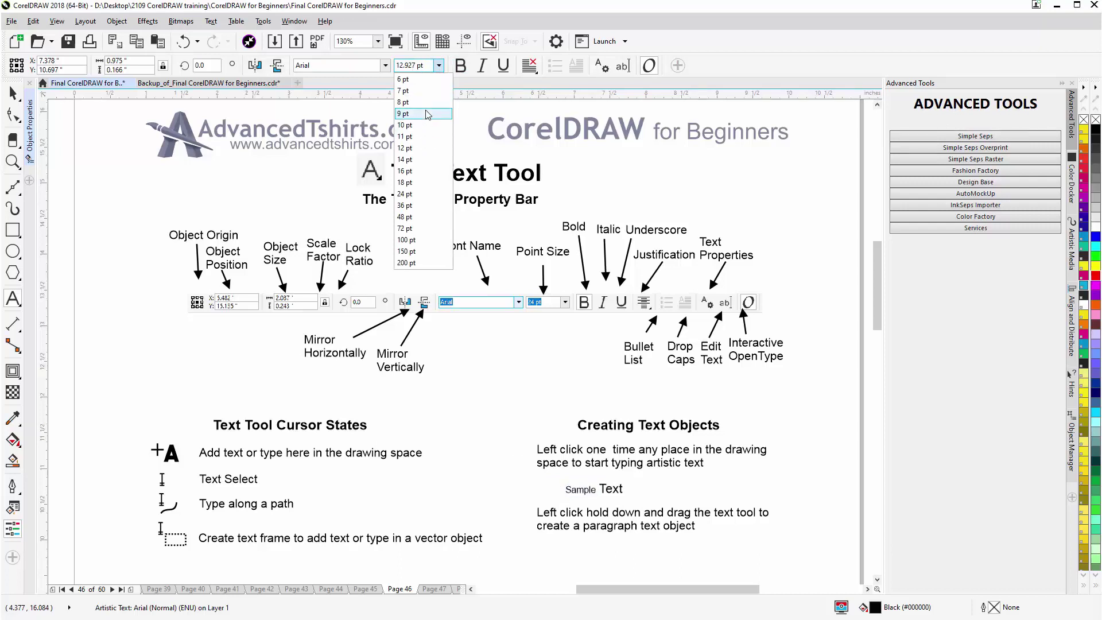
{"action": "left_click", "coordinate": [385, 66]}
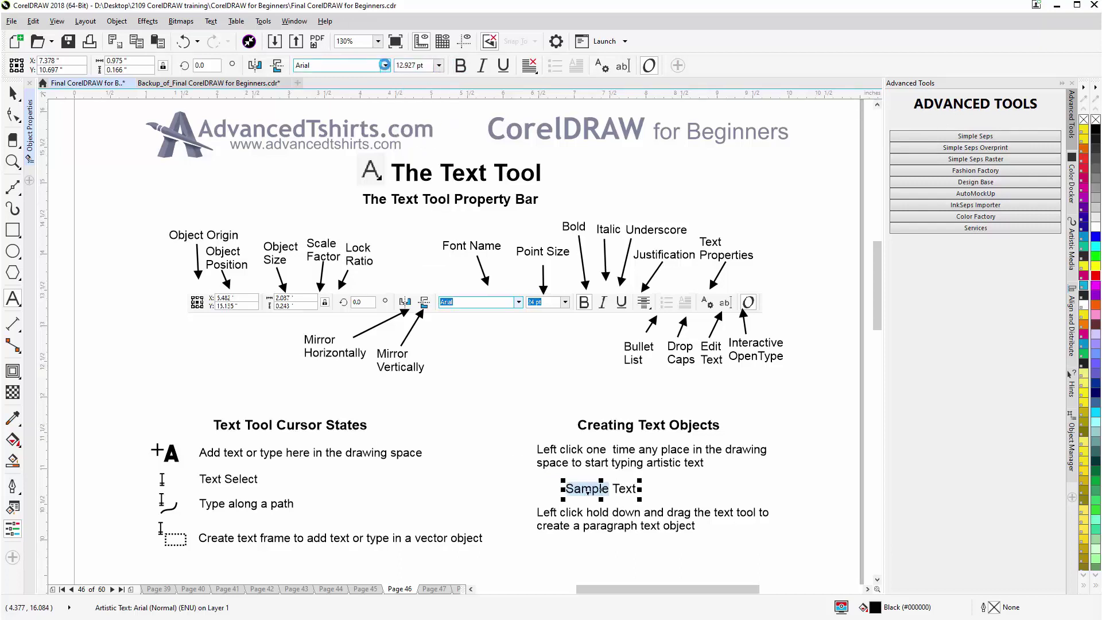
{"action": "left_click", "coordinate": [385, 66]}
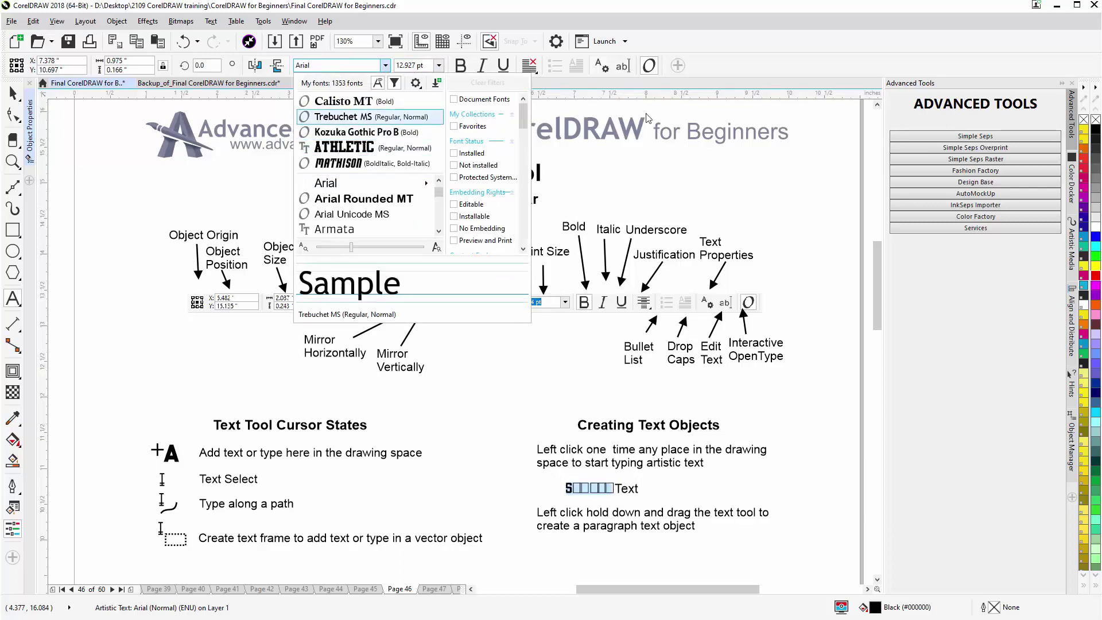
{"action": "key", "text": "Escape"}
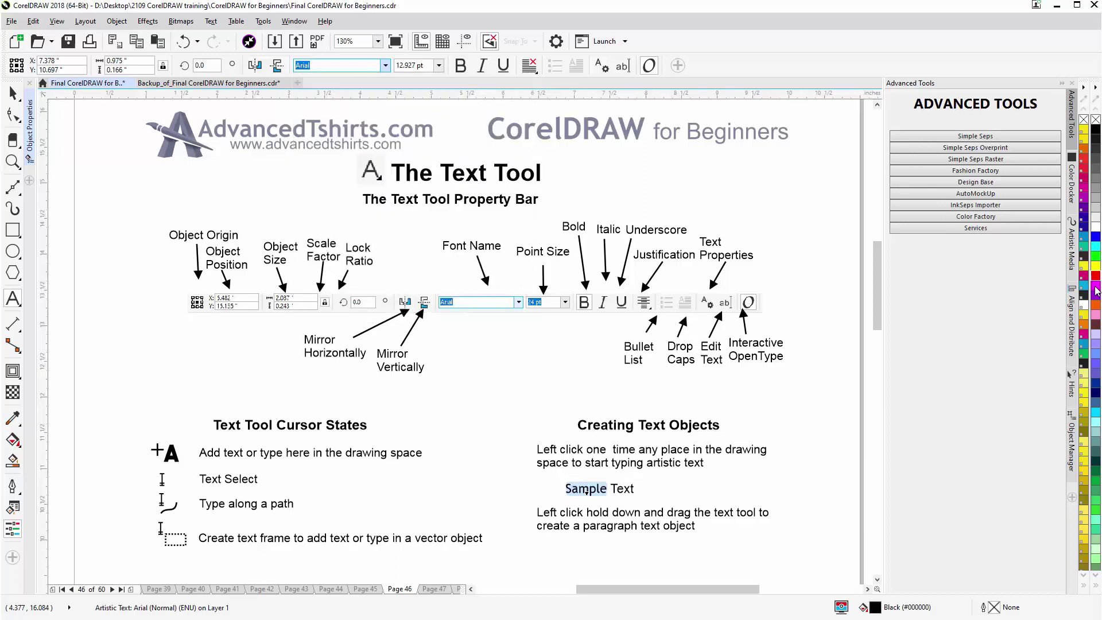
- Color the word 'Sample' magenta, then drag a paragraph text frame below the instructions
{"action": "left_click", "coordinate": [1096, 291]}
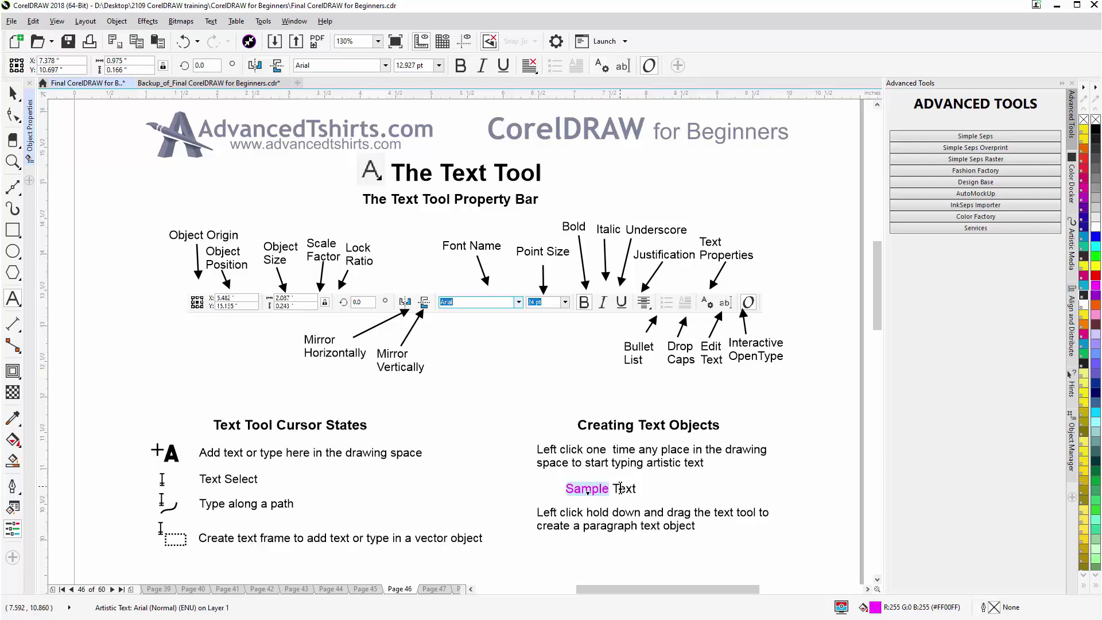
{"action": "left_click_drag", "start_coordinate": [874, 304], "coordinate": [877, 347]}
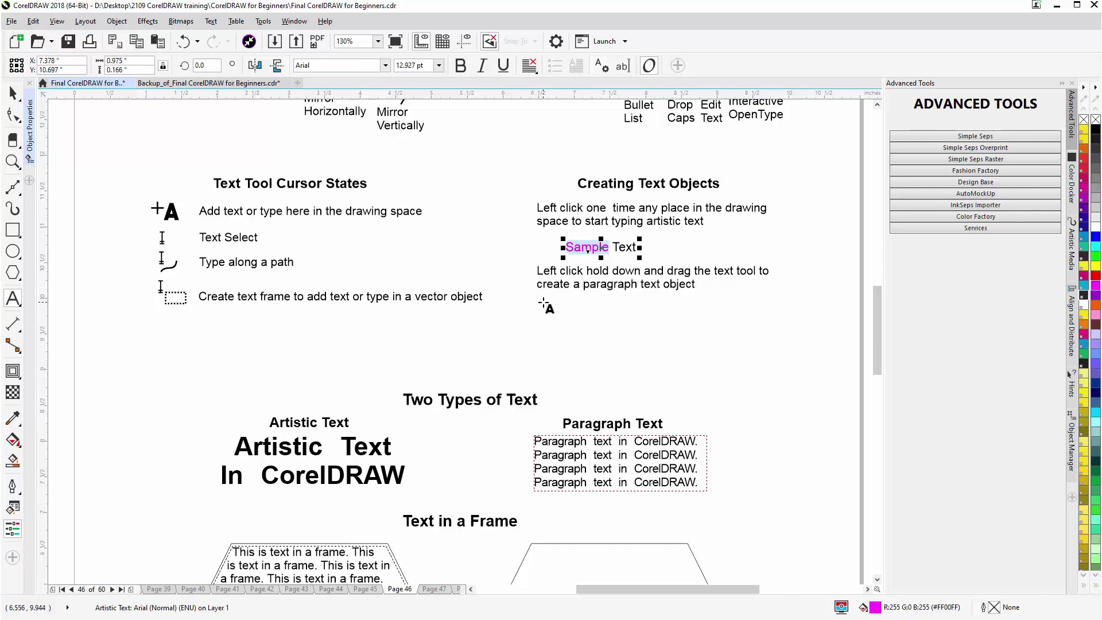
{"action": "mouse_move", "coordinate": [543, 302]}
{"action": "left_mouse_down"}
{"action": "mouse_move", "coordinate": [558, 324]}
{"action": "mouse_move", "coordinate": [607, 344]}
{"action": "mouse_move", "coordinate": [774, 370]}
{"action": "left_mouse_up"}
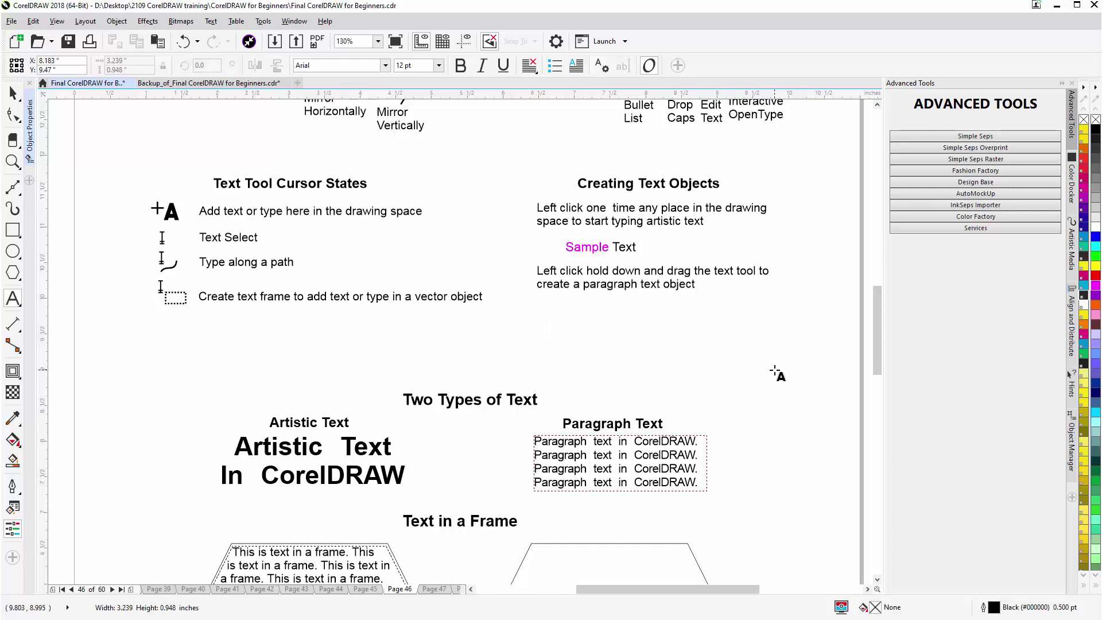
- Type 'Paragraph text box' into the new frame and narrow the frame from its right side
{"action": "left_click_drag", "start_coordinate": [776, 374], "coordinate": [775, 372]}
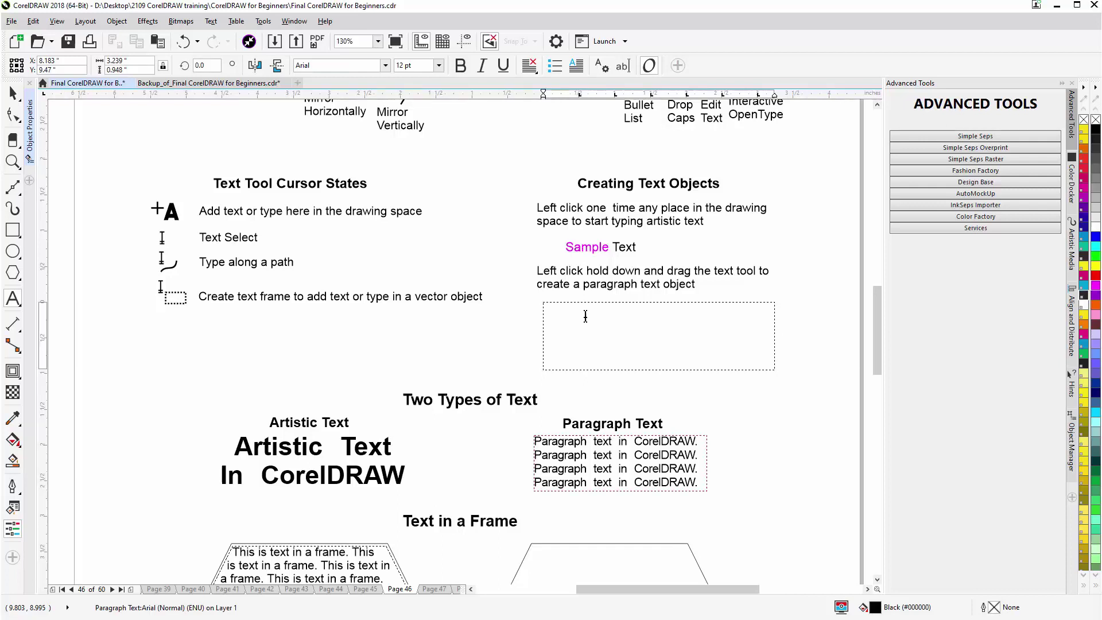
{"action": "type", "text": "Paragraph"}
{"action": "type", "text": "ic"}
{"action": "key", "text": "BackSpace"}
{"action": "key", "text": "BackSpace"}
{"action": "type", "text": "text box"}
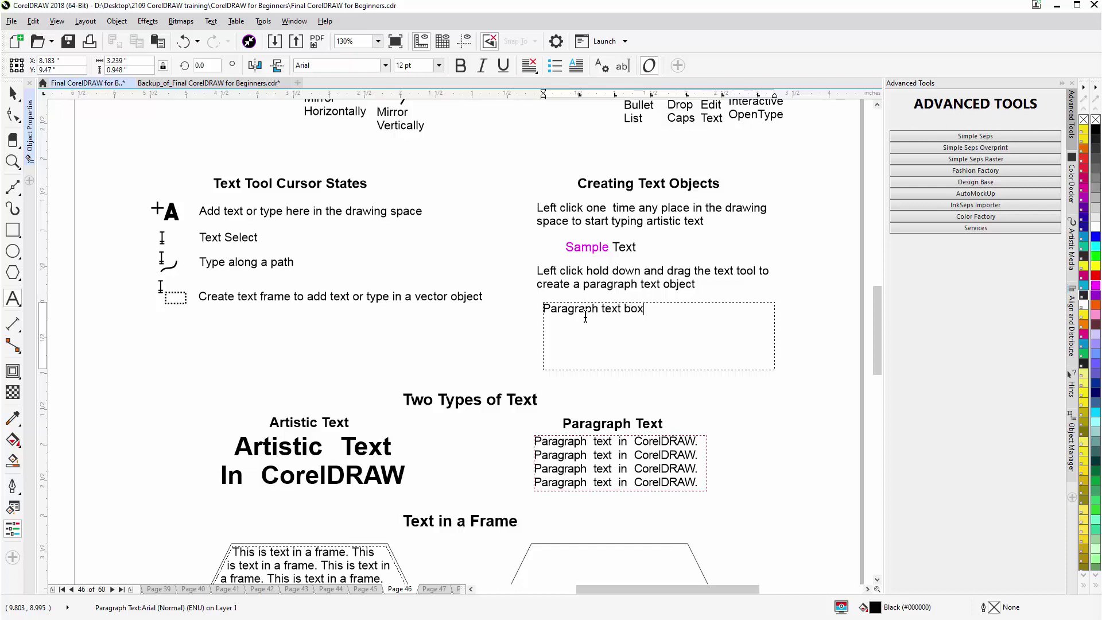
{"action": "key", "text": "Escape"}
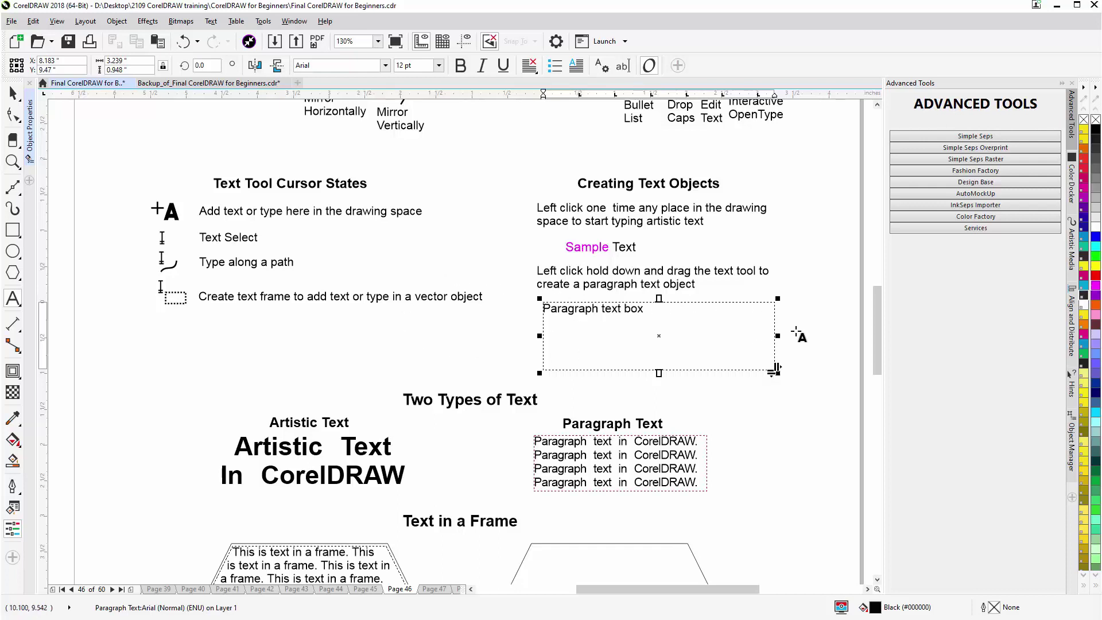
{"action": "left_click_drag", "start_coordinate": [777, 335], "coordinate": [669, 337]}
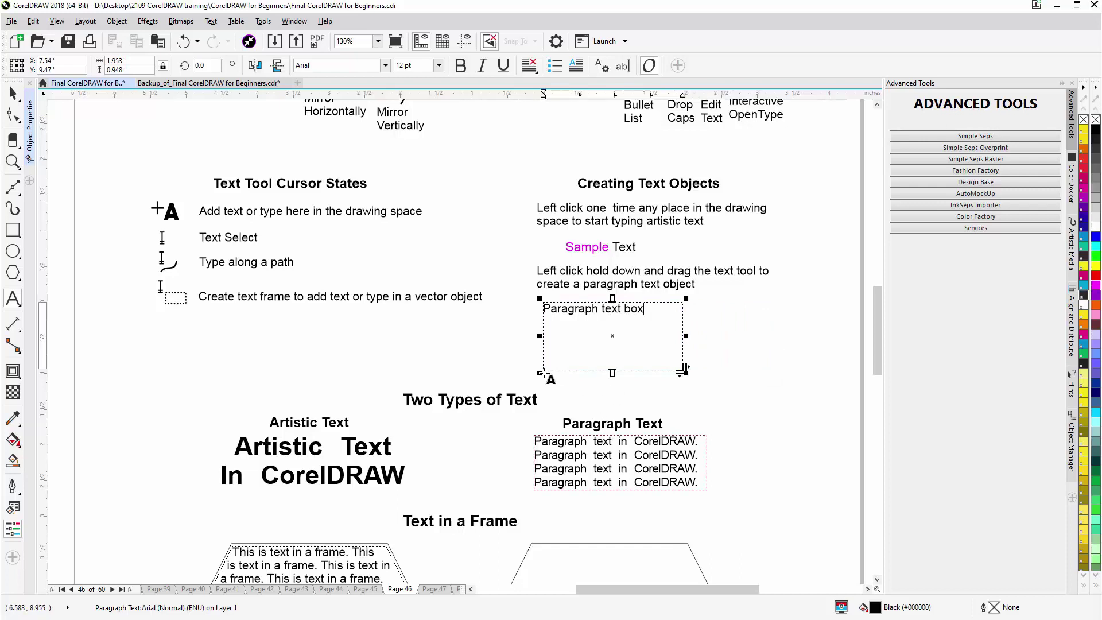
- Shrink the paragraph frame from its lower-left corner and top edge so the text wraps onto two lines
{"action": "left_click_drag", "start_coordinate": [537, 376], "coordinate": [640, 339]}
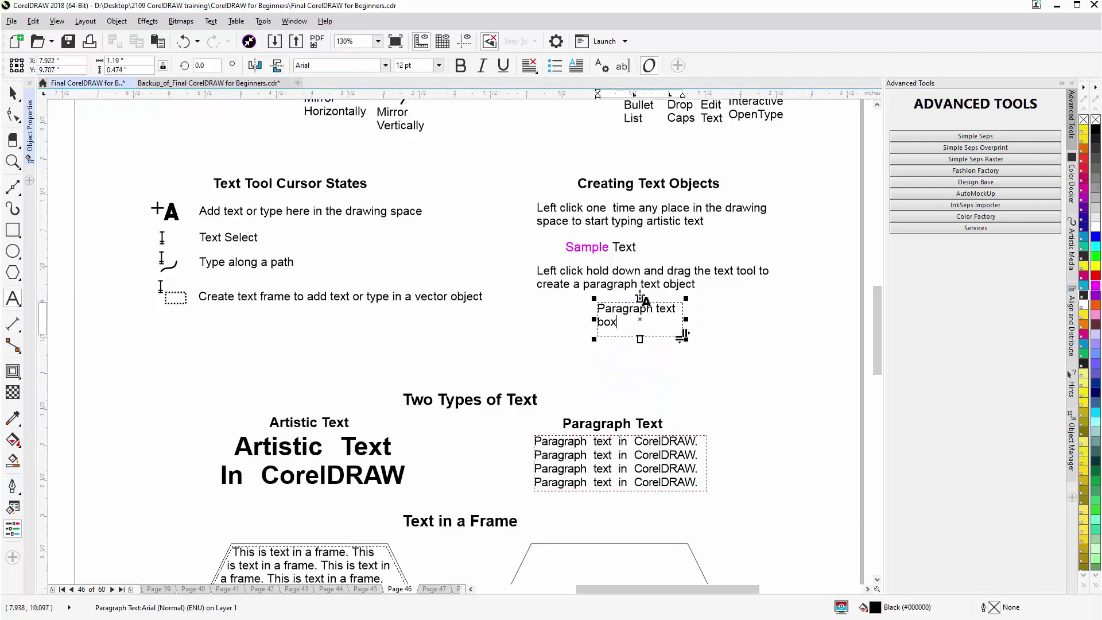
{"action": "mouse_move", "coordinate": [640, 297]}
{"action": "left_mouse_down"}
{"action": "mouse_move", "coordinate": [637, 265]}
{"action": "mouse_move", "coordinate": [637, 306]}
{"action": "left_mouse_up"}
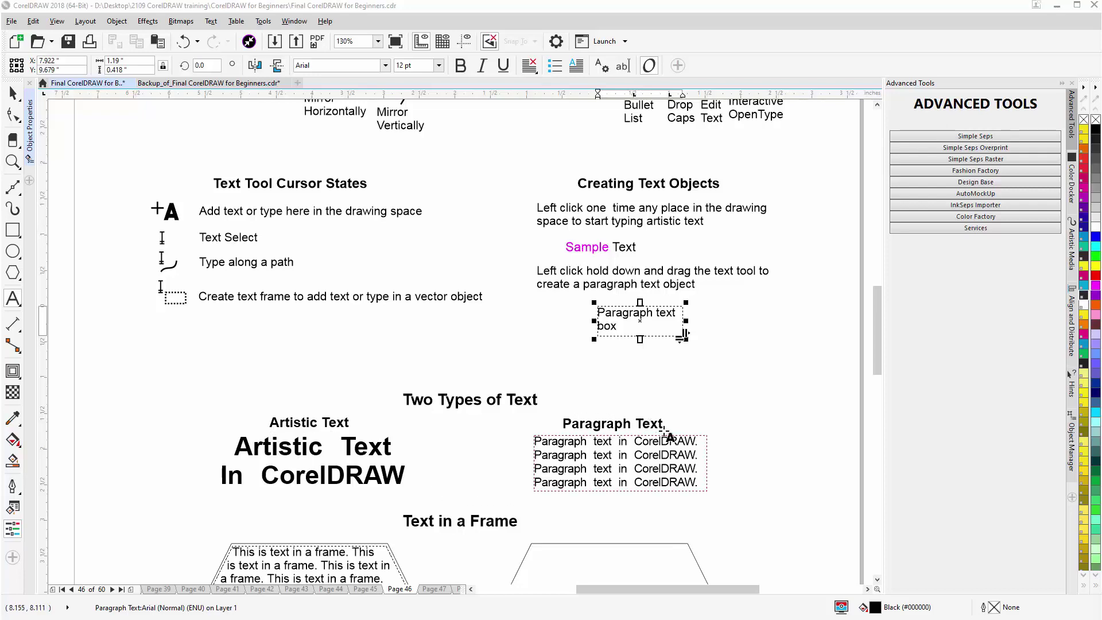
{"action": "mouse_move", "coordinate": [878, 333]}
{"action": "left_mouse_down"}
{"action": "mouse_move", "coordinate": [881, 368]}
{"action": "mouse_move", "coordinate": [876, 352]}
{"action": "left_mouse_up"}
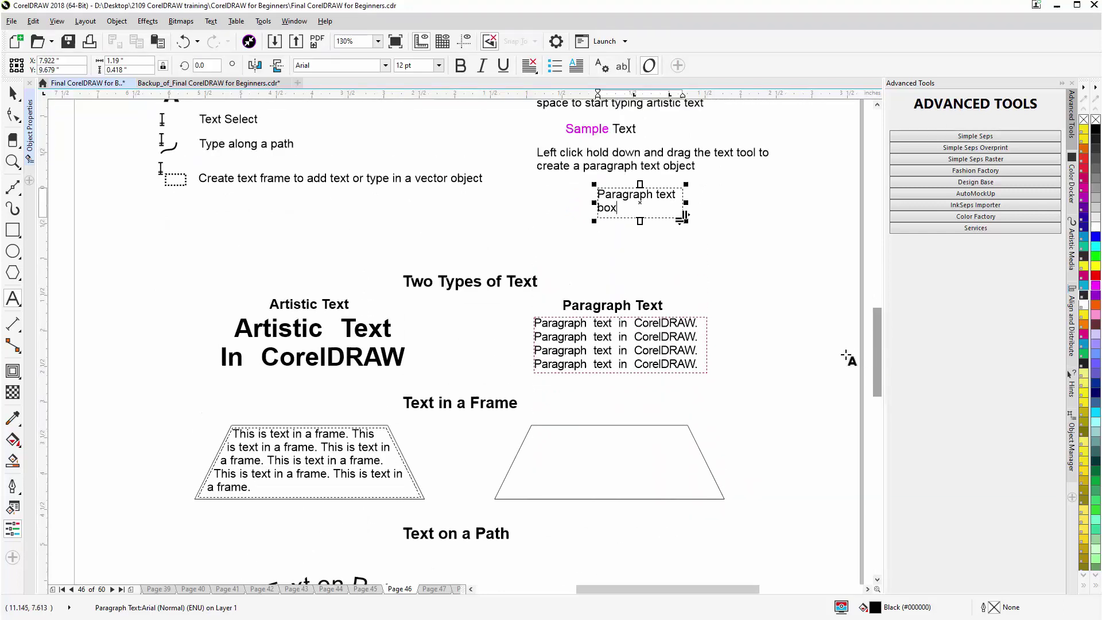
- Type 'Text is a frame' inside the right-hand trapezoid outline
{"action": "left_click", "coordinate": [551, 430]}
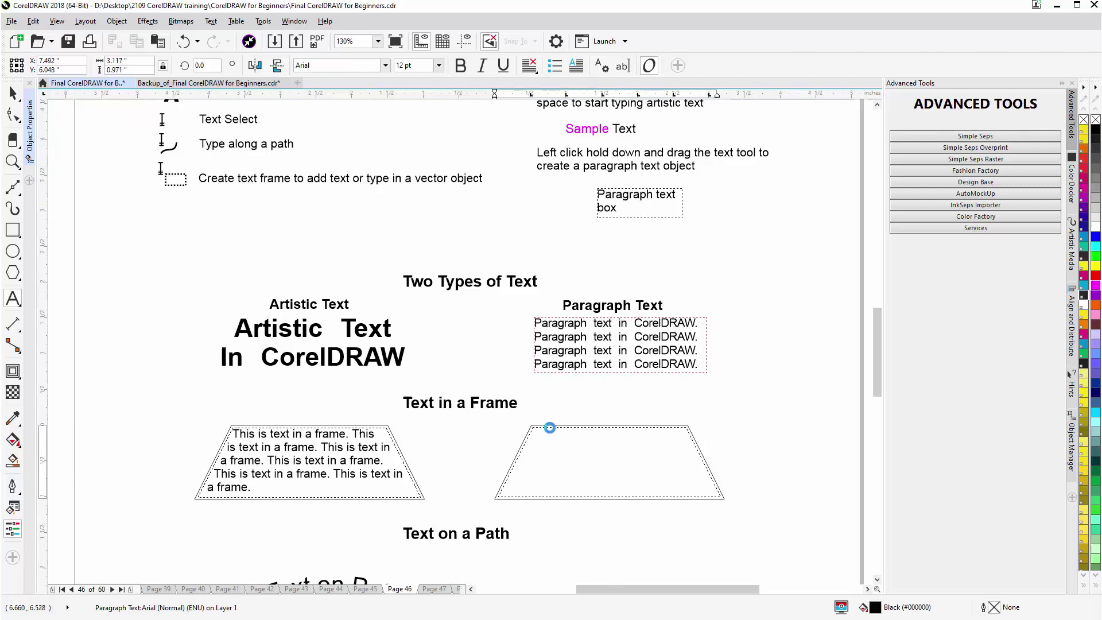
{"action": "type", "text": "Text is a f"}
{"action": "type", "text": "rame"}
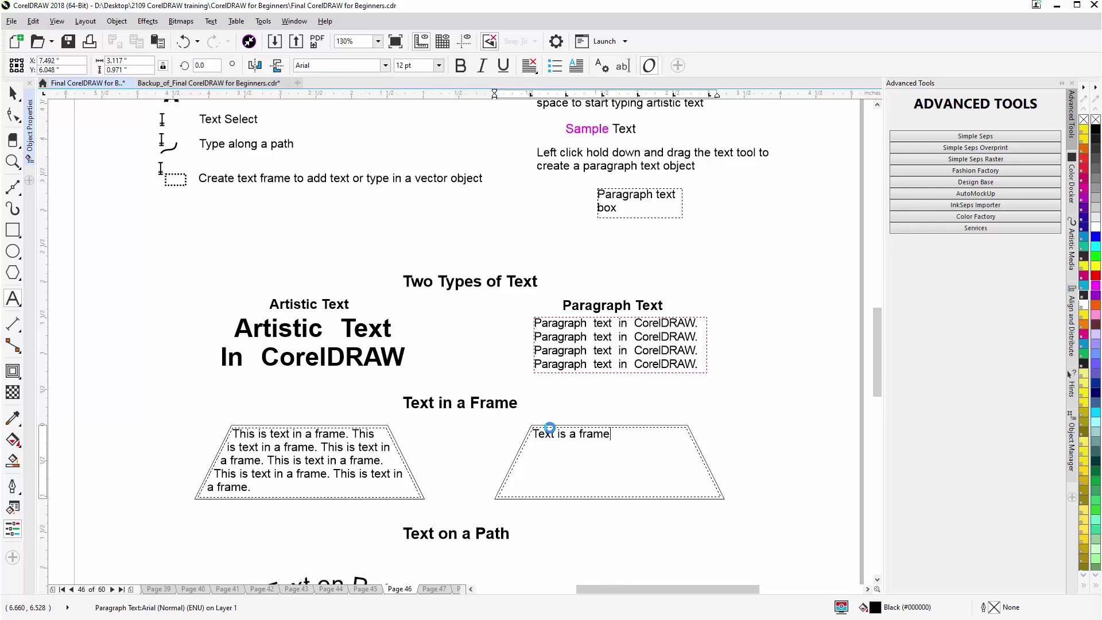
{"action": "key", "text": "Escape"}
- Place 'Text on a Path' along the right-hand arc, starting from its left end
{"action": "left_click_drag", "start_coordinate": [877, 326], "coordinate": [871, 352]}
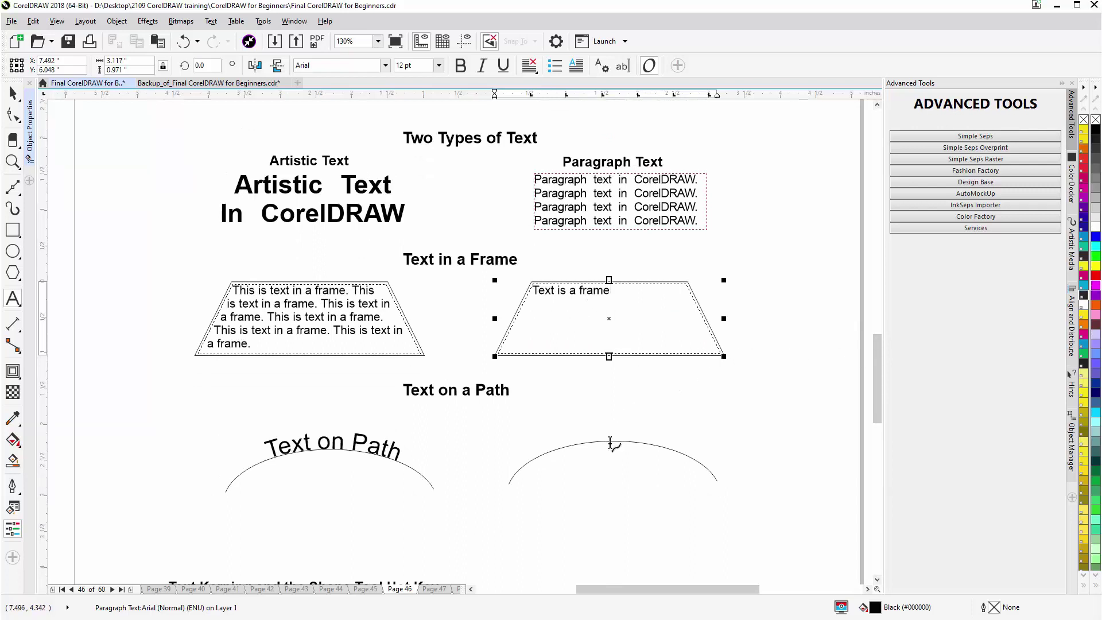
{"action": "left_click", "coordinate": [610, 442]}
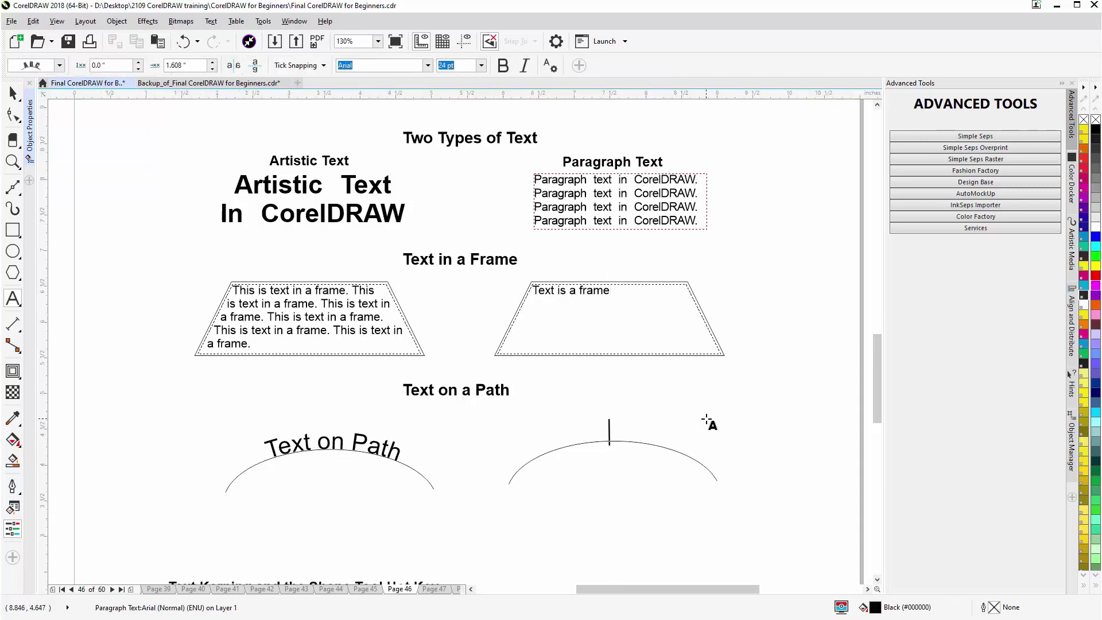
{"action": "type", "text": "Te"}
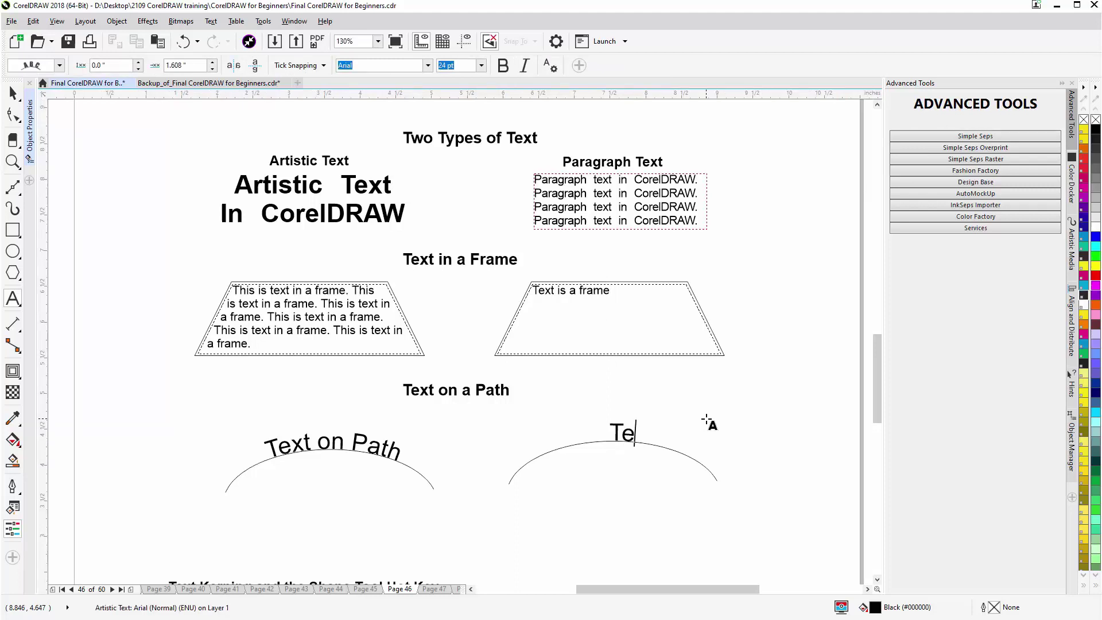
{"action": "type", "text": "xt on a"}
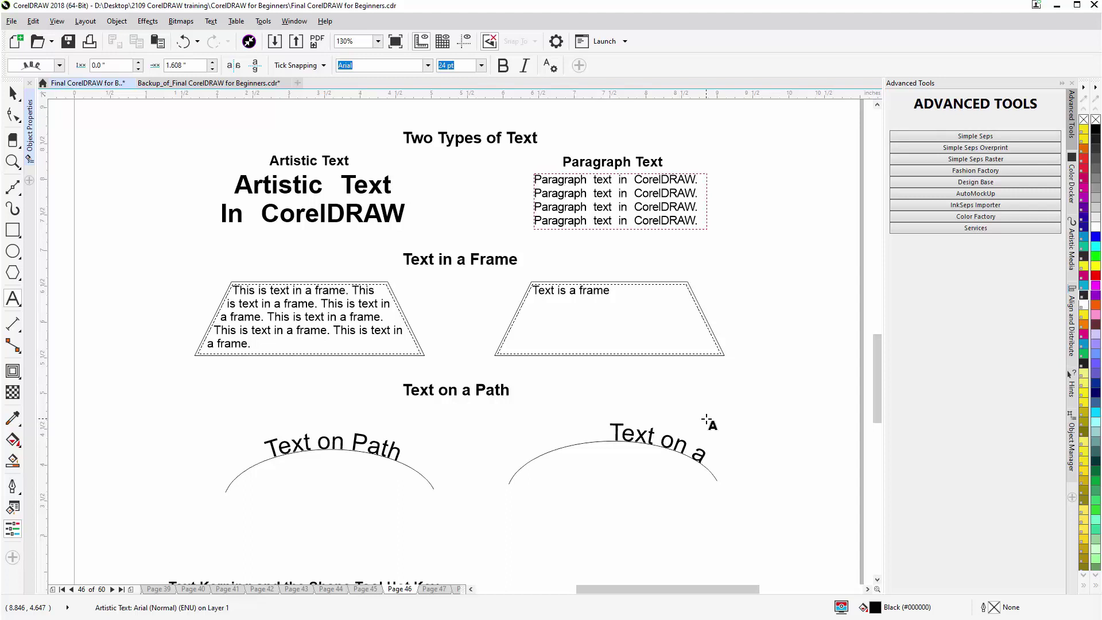
{"action": "key", "text": "ctrl+z"}
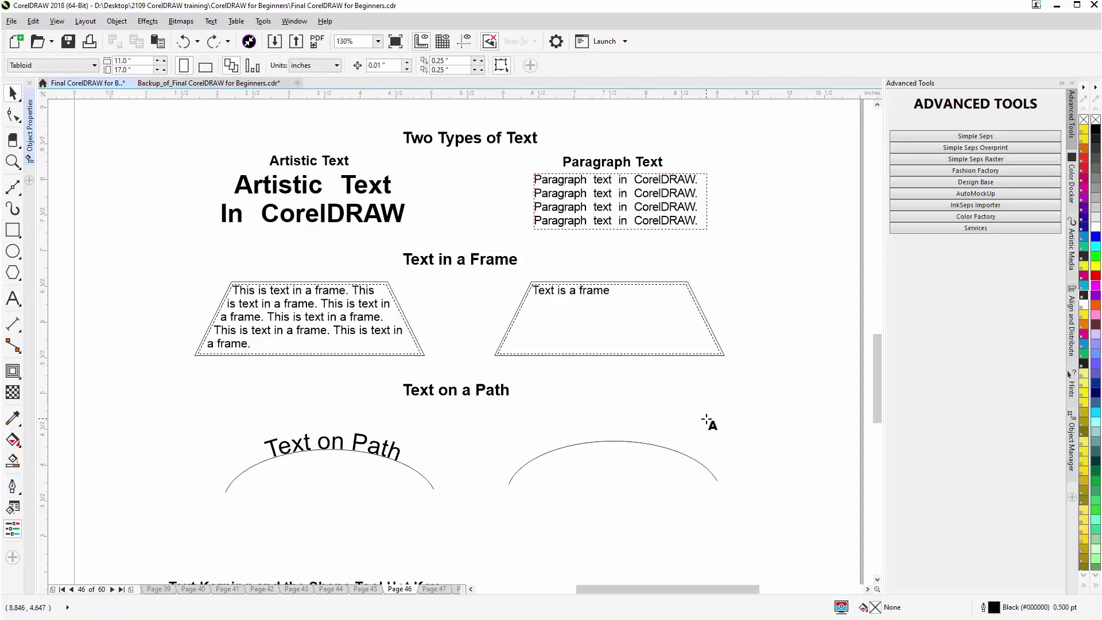
{"action": "left_click", "coordinate": [13, 299]}
{"action": "left_click", "coordinate": [529, 459]}
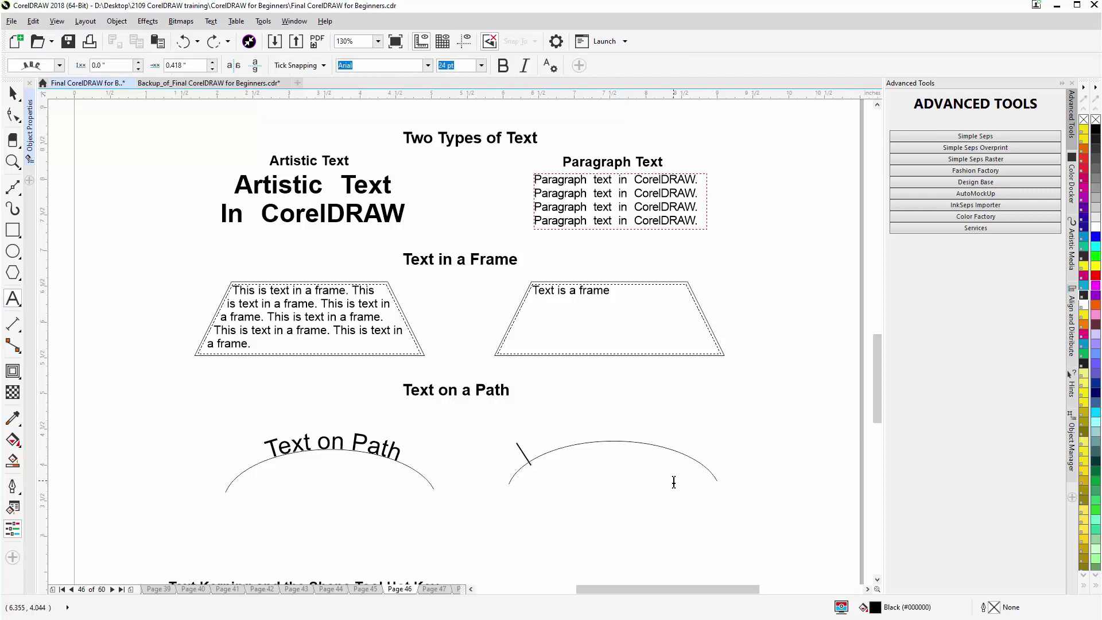
{"action": "type", "text": "Text"}
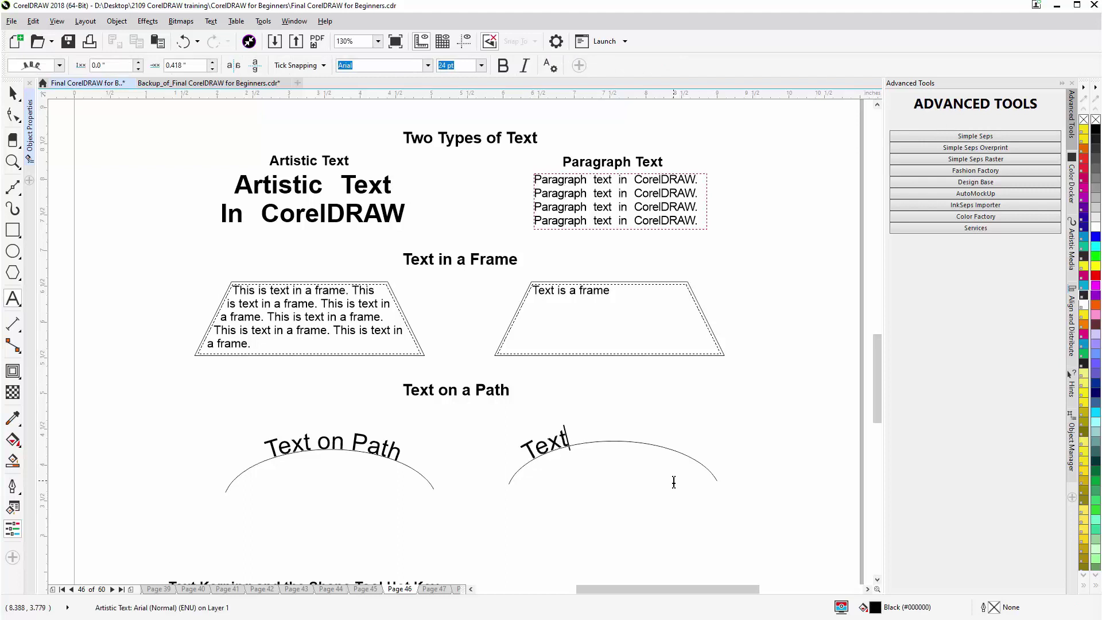
{"action": "type", "text": " on a"}
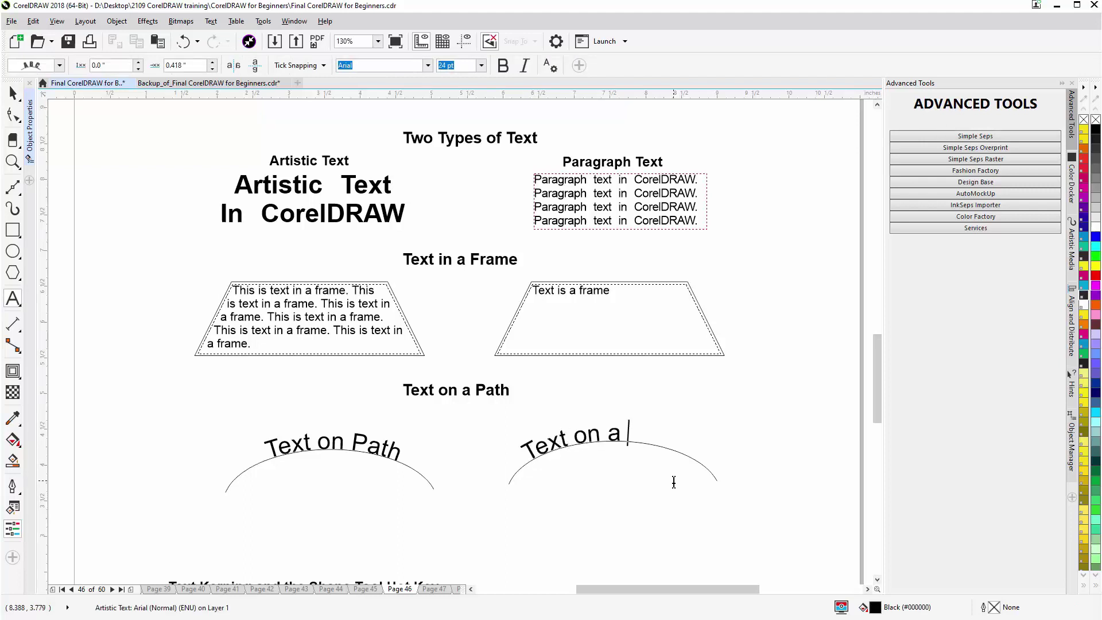
{"action": "type", "text": " Path"}
{"action": "left_click", "coordinate": [666, 458]}
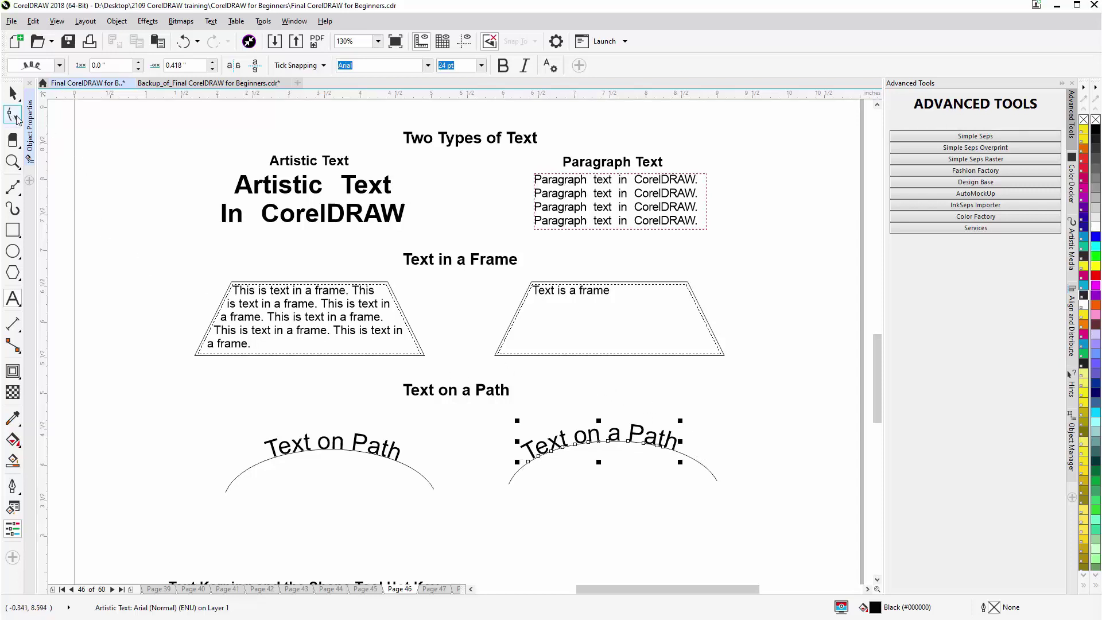
- With the Shape tool (F10), marquee-select all character nodes of the path text
{"action": "left_click", "coordinate": [12, 113]}
{"action": "left_click_drag", "start_coordinate": [693, 408], "coordinate": [541, 457]}
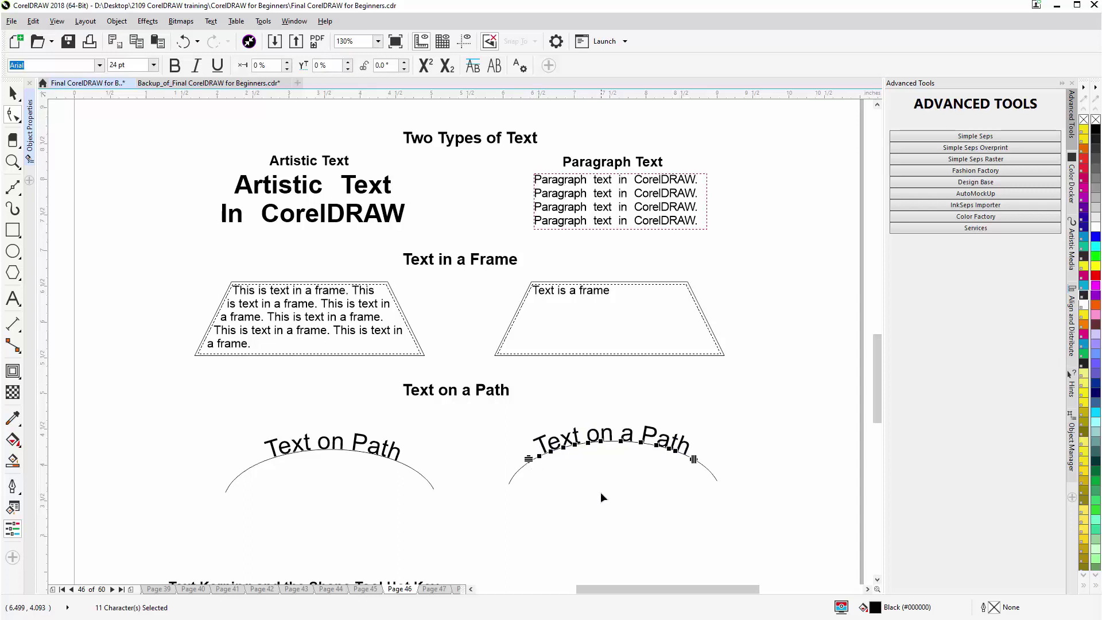